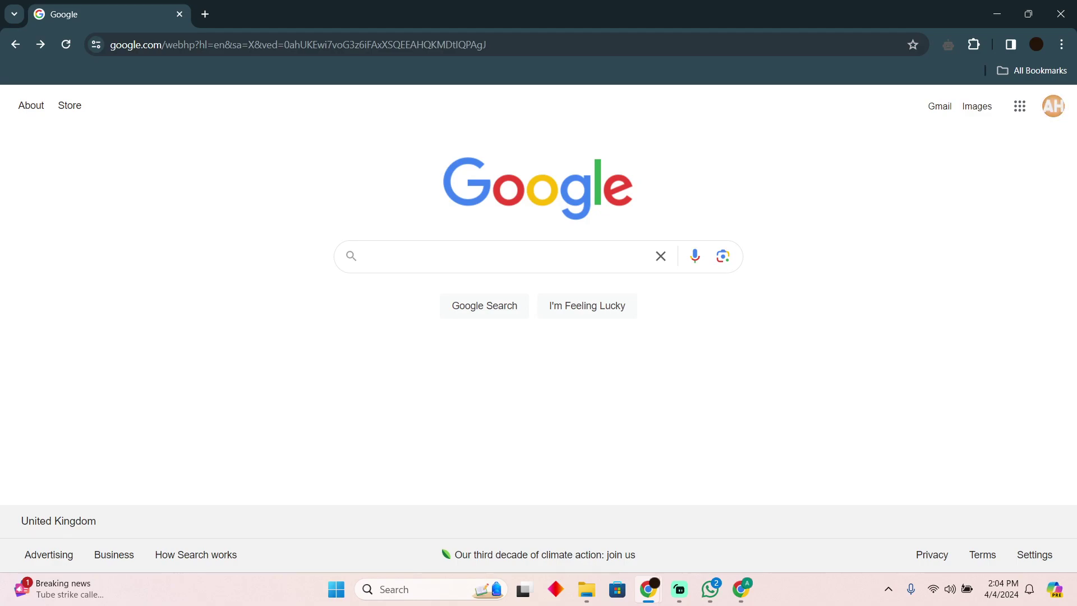
Step: Search Google for "poshmark"
click(506, 256)
text(posh)
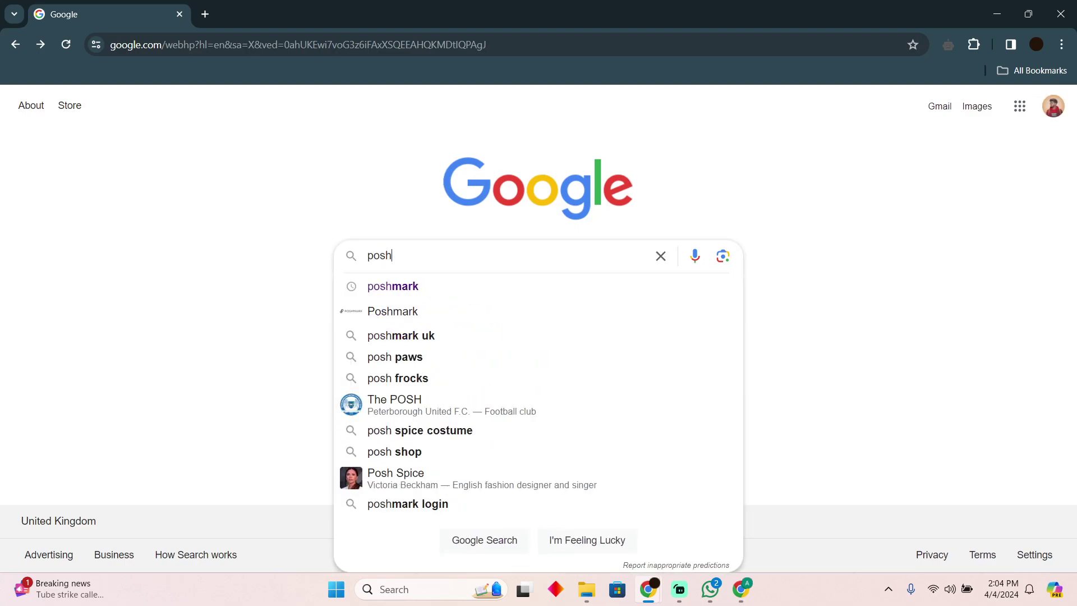
text(mark)
key(Return)
Step: Open the Poshmark site and show the men's popular brands under Popular on Poshmark
click(253, 260)
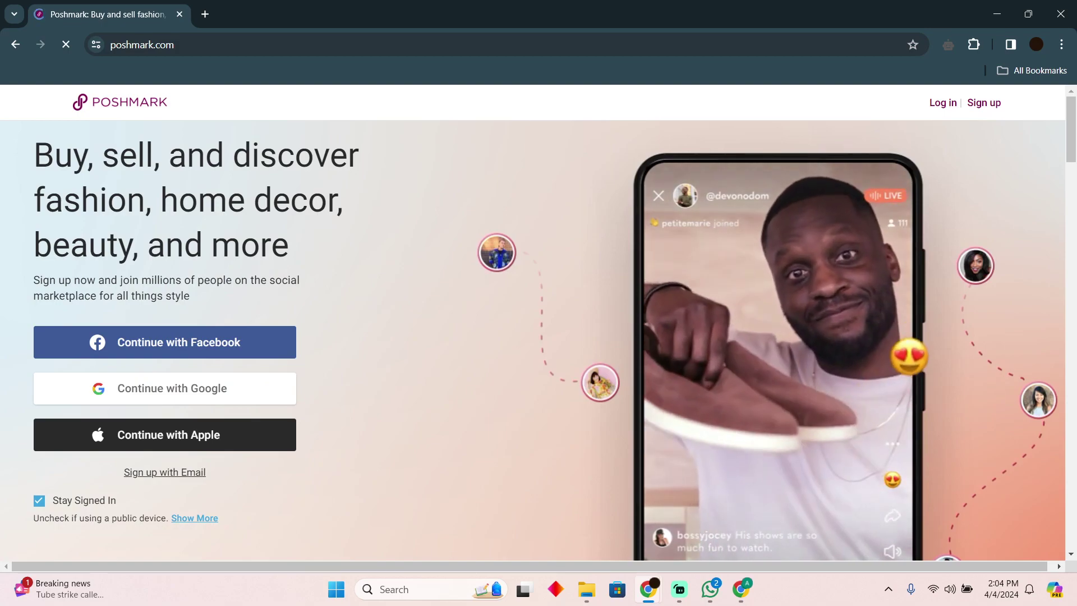
scroll(539, 337, down, 1)
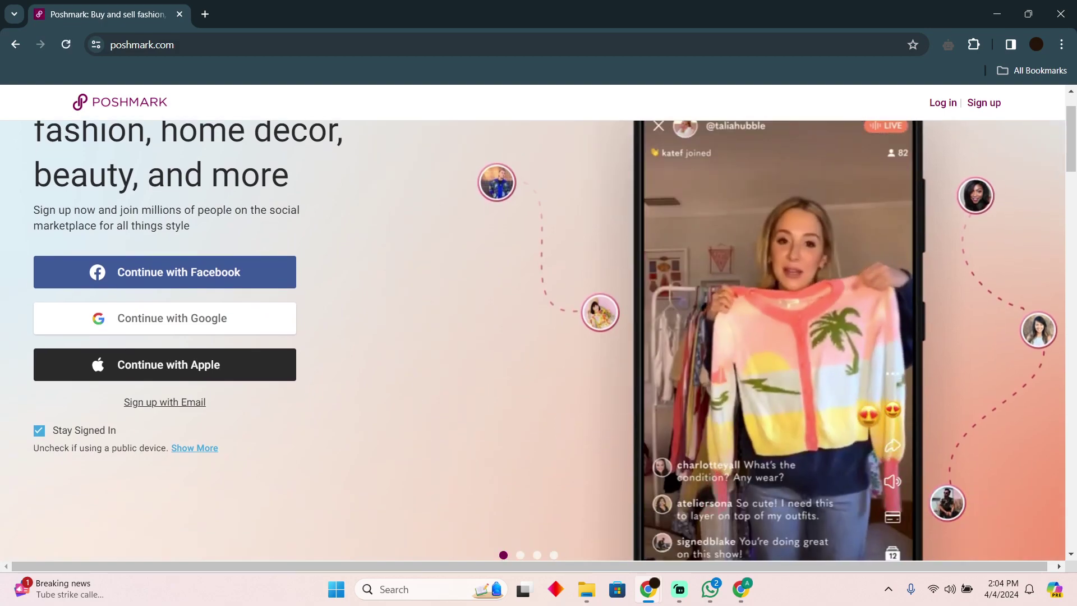
scroll(539, 337, down, 2)
scroll(539, 337, down, 1)
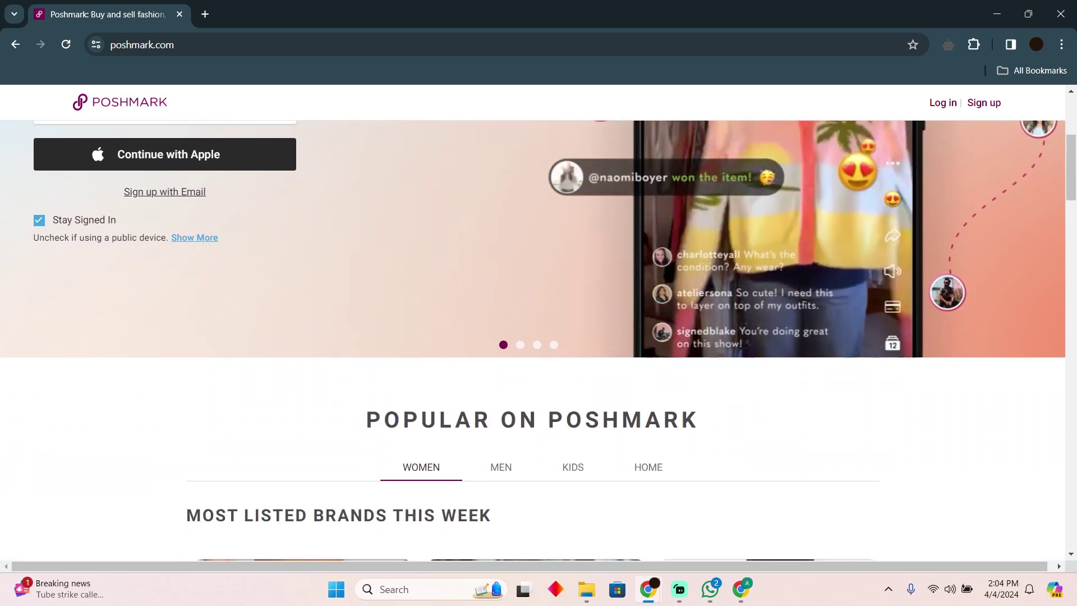
scroll(539, 336, down, 2)
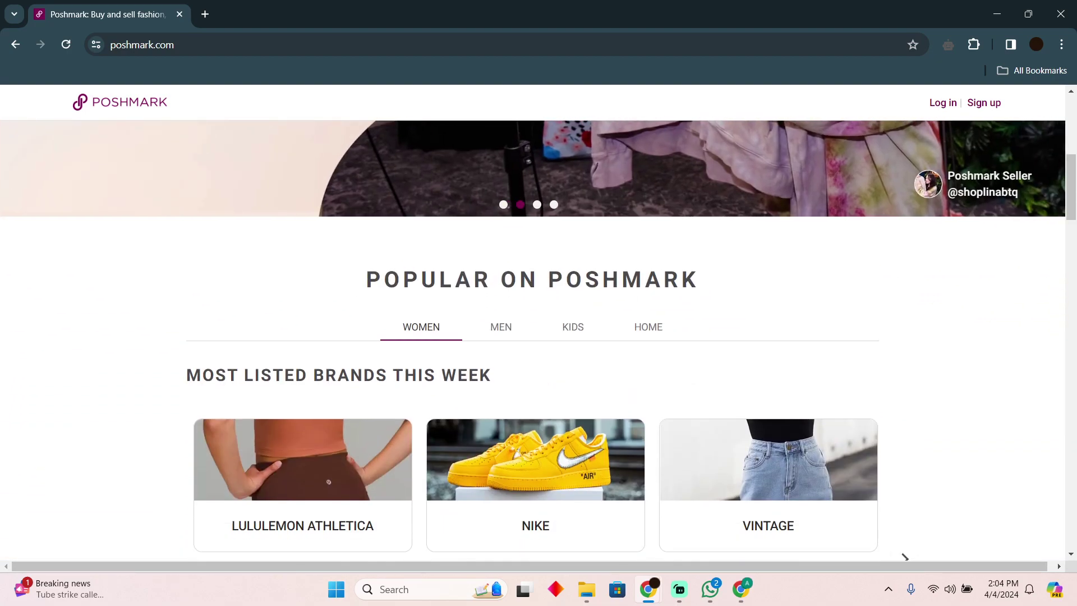
click(501, 326)
scroll(539, 337, up, 3)
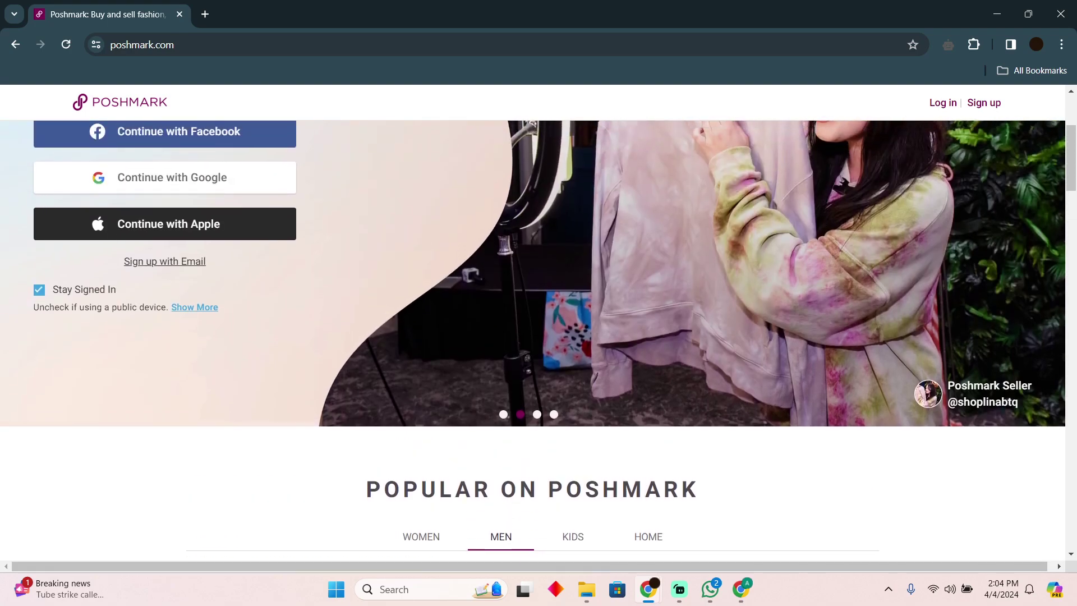
scroll(539, 336, down, 4)
scroll(539, 337, down, 2)
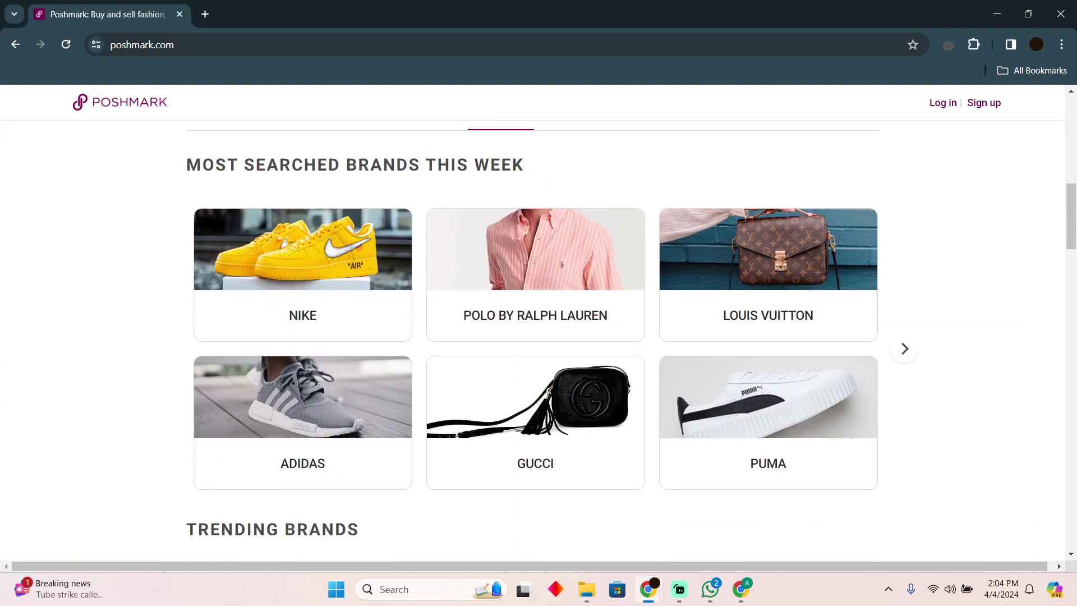
Step: Open the Nike men's brand page and dismiss the consent notice
click(302, 274)
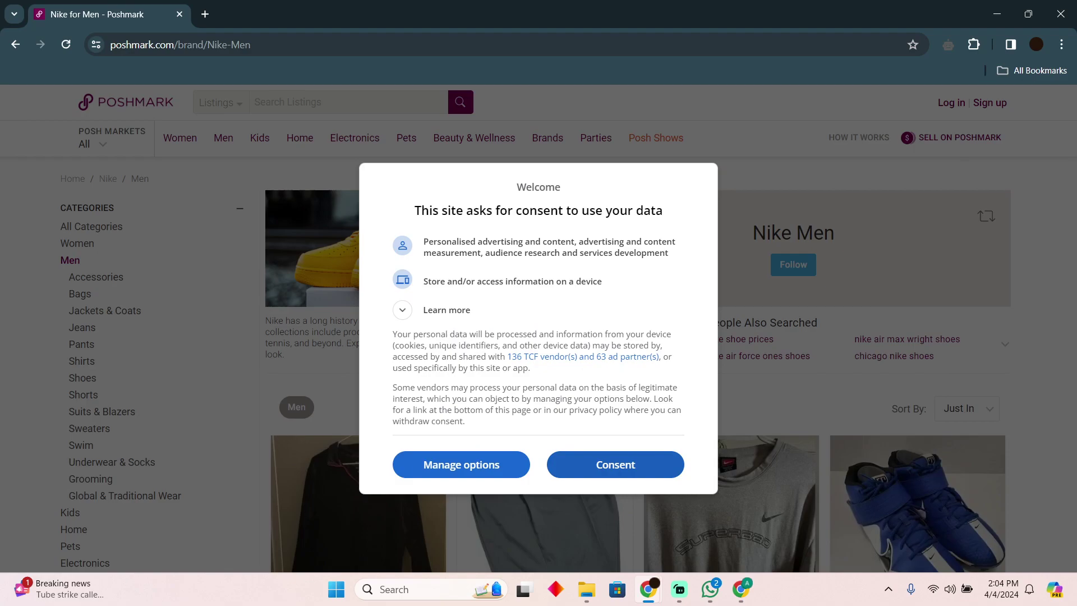
click(615, 464)
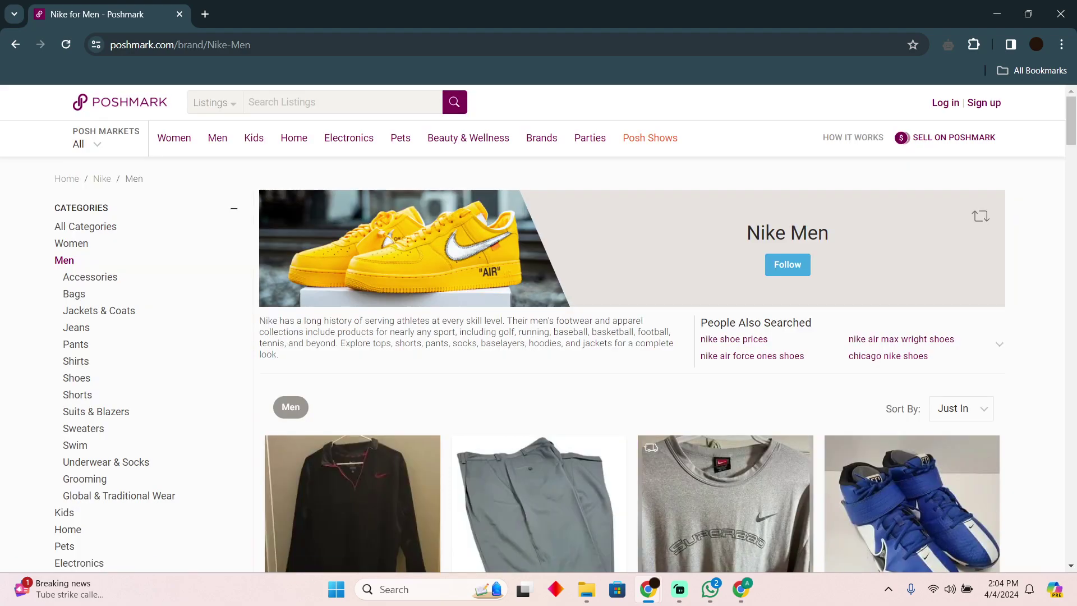
scroll(539, 337, down, 3)
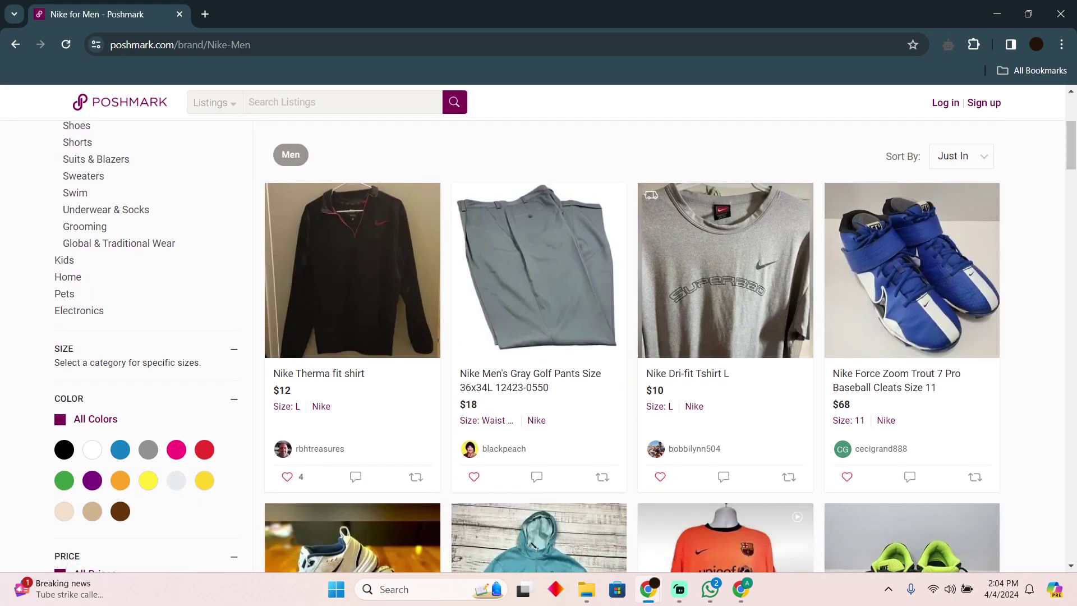
scroll(539, 337, down, 3)
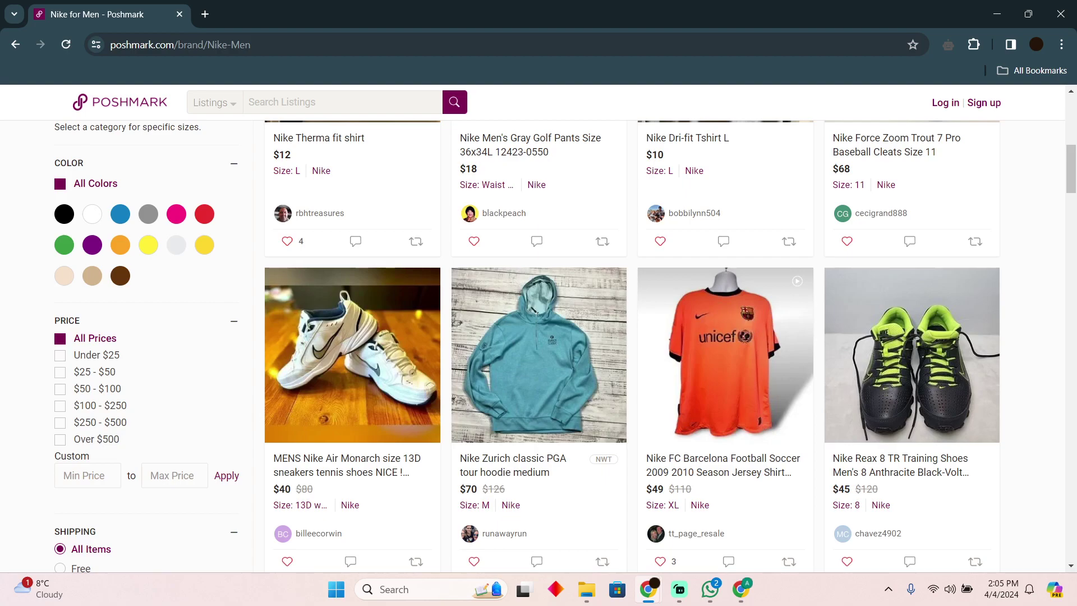
scroll(538, 353, down, 5)
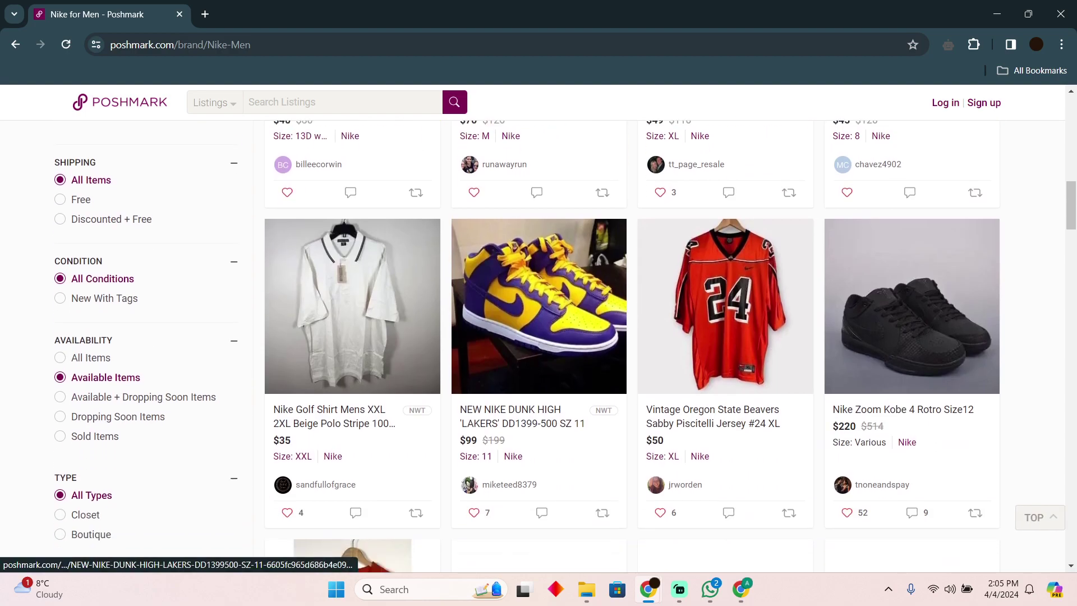